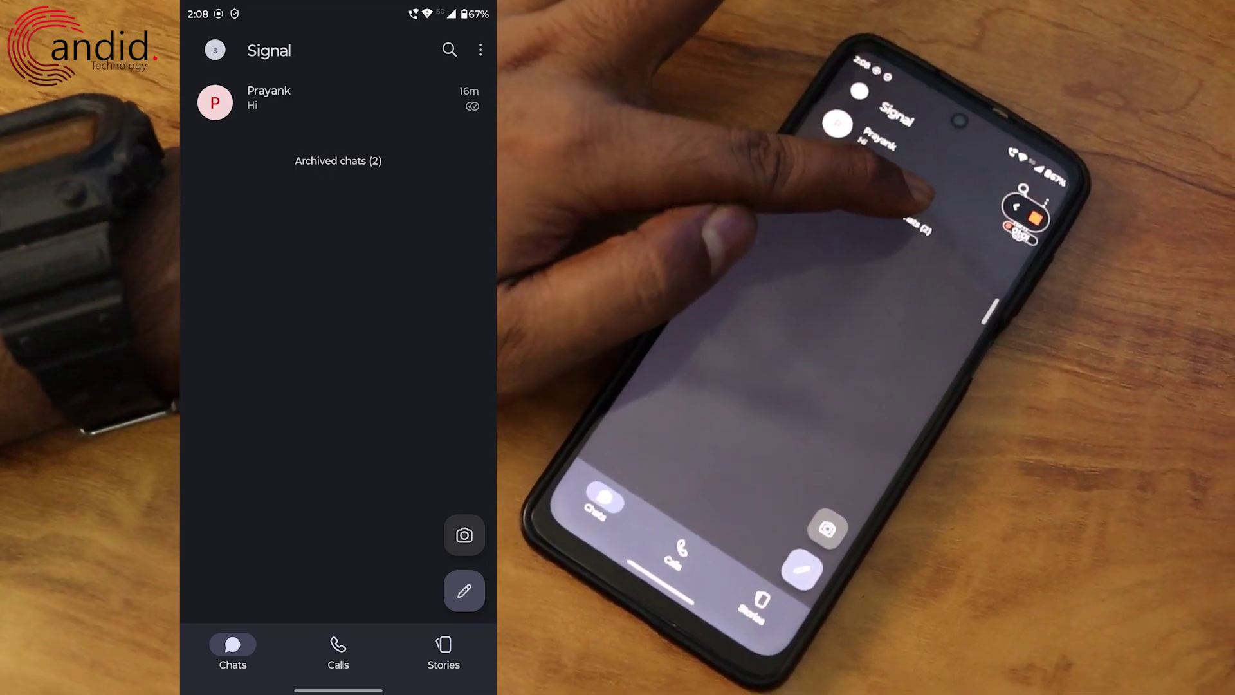
# Unarchive Vivek's chat on the phone, leaving one chat in Archived chats
pyautogui.click(337, 161)
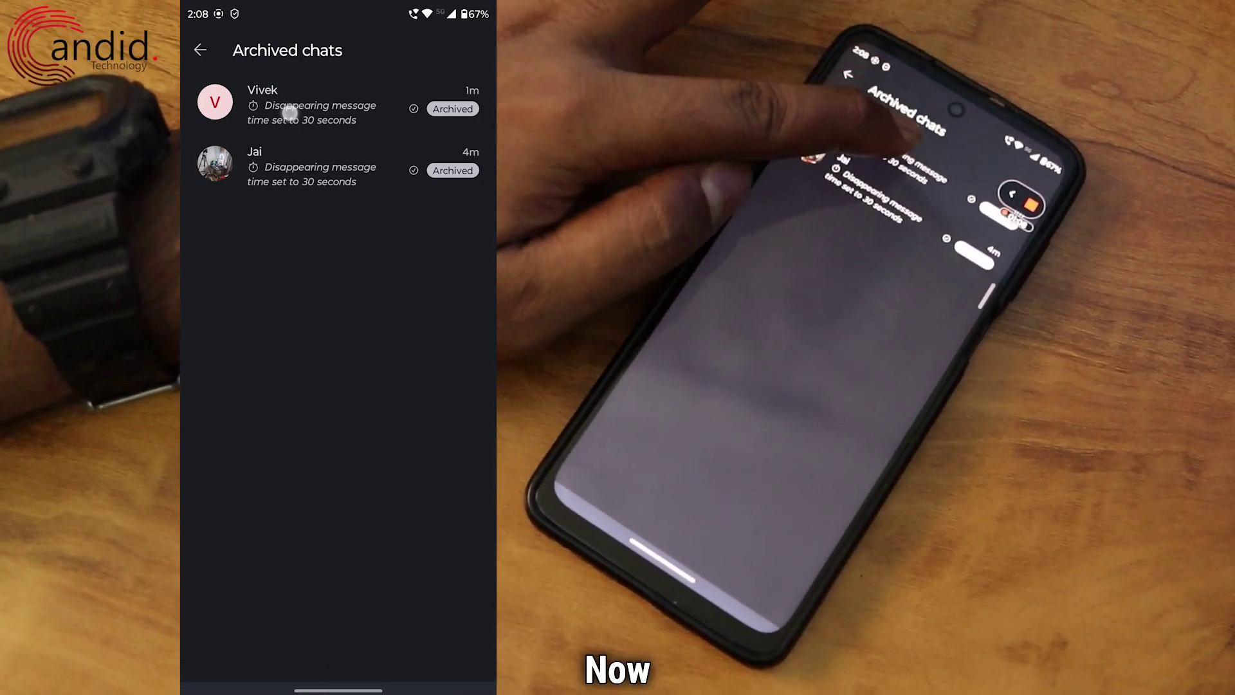
pyautogui.click(290, 111)
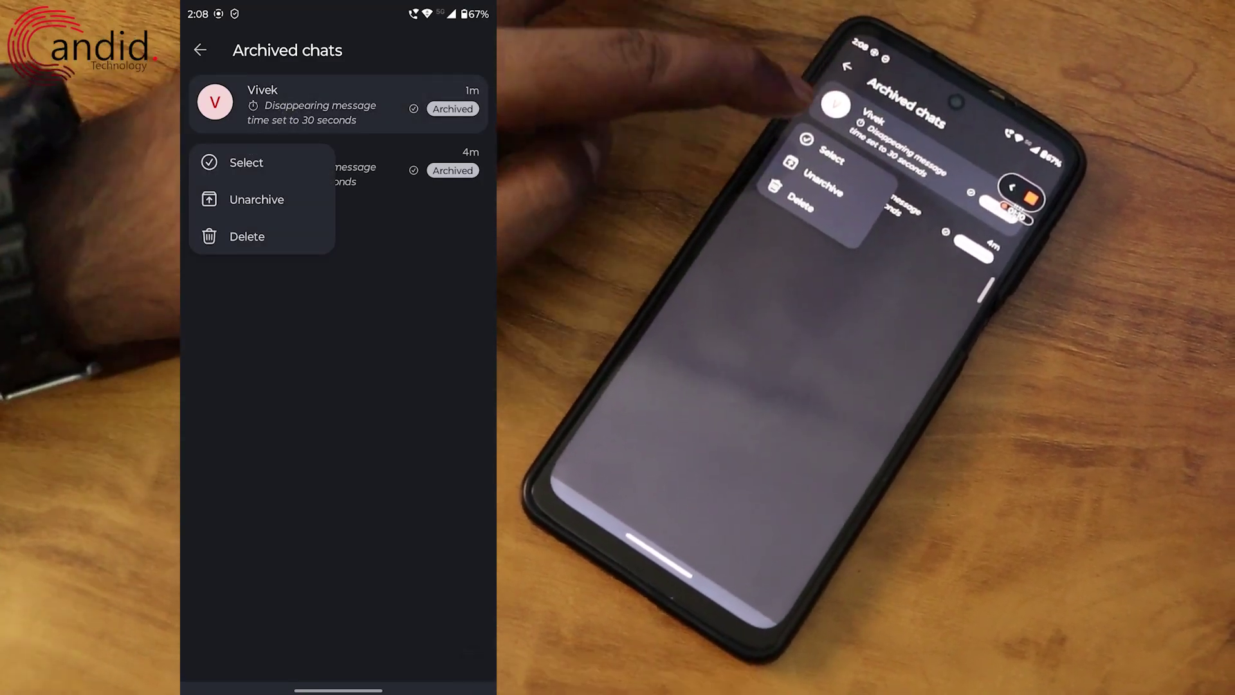
pyautogui.click(256, 199)
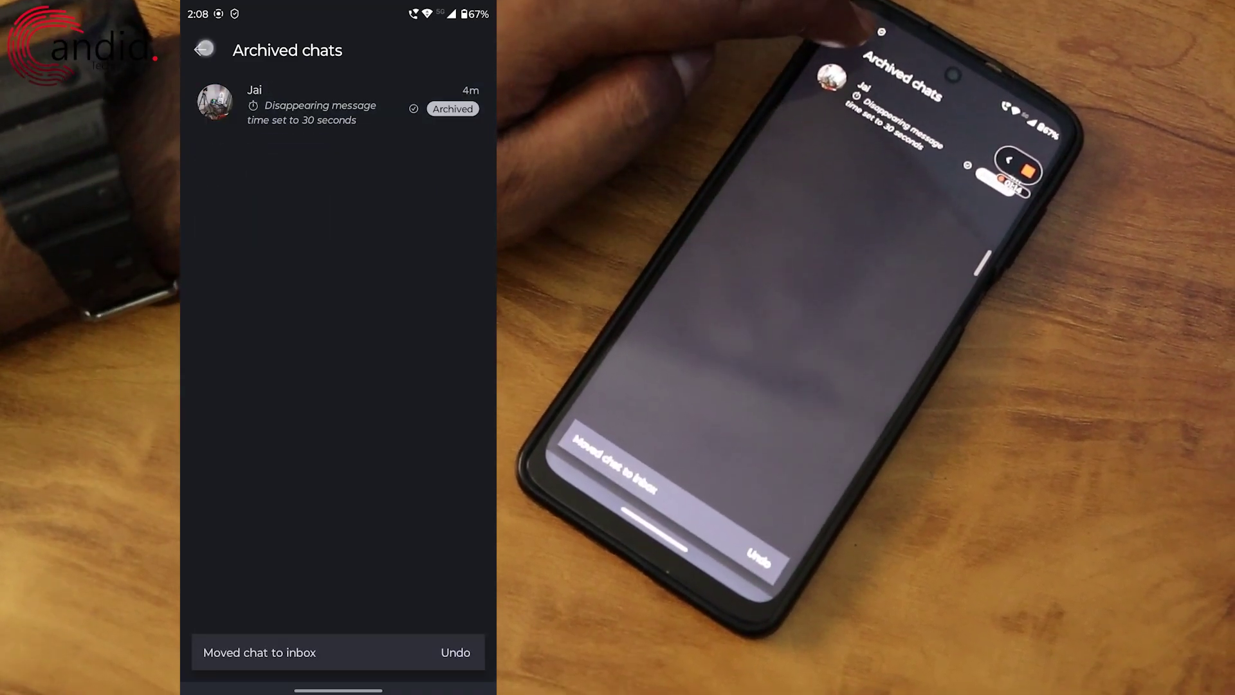
pyautogui.click(204, 50)
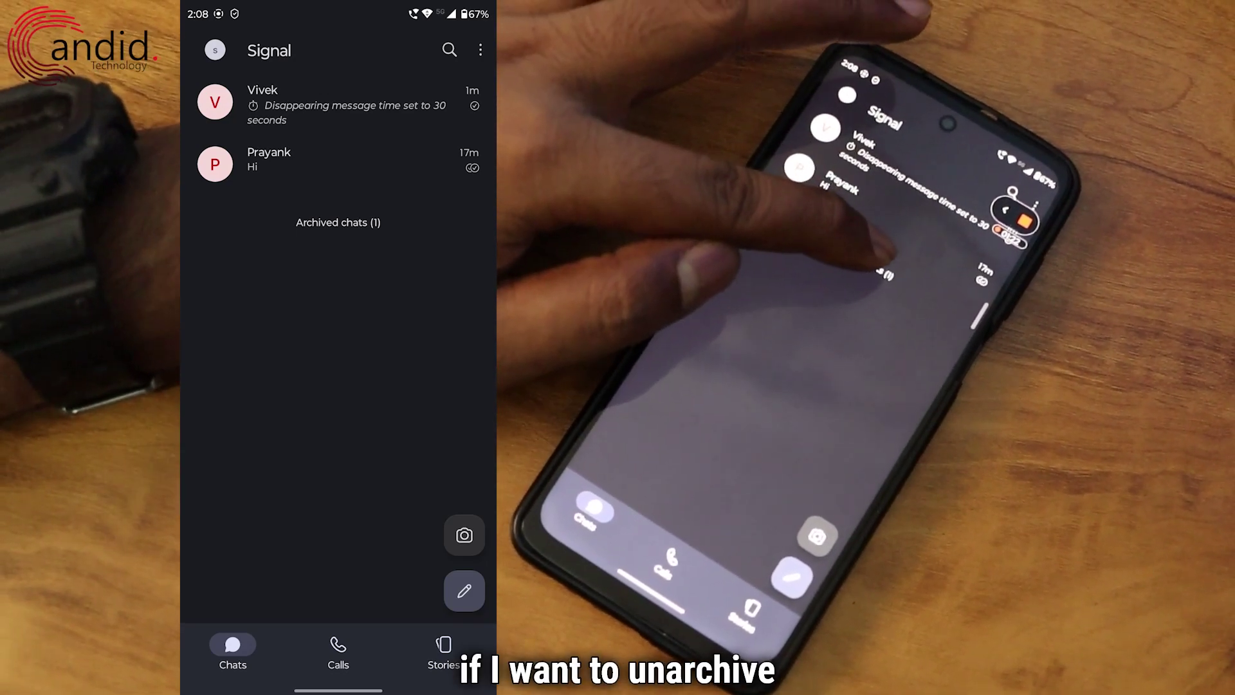
# Unarchive Jai's chat from its menu and Prayank's with a right swipe, emptying the archive
pyautogui.click(338, 223)
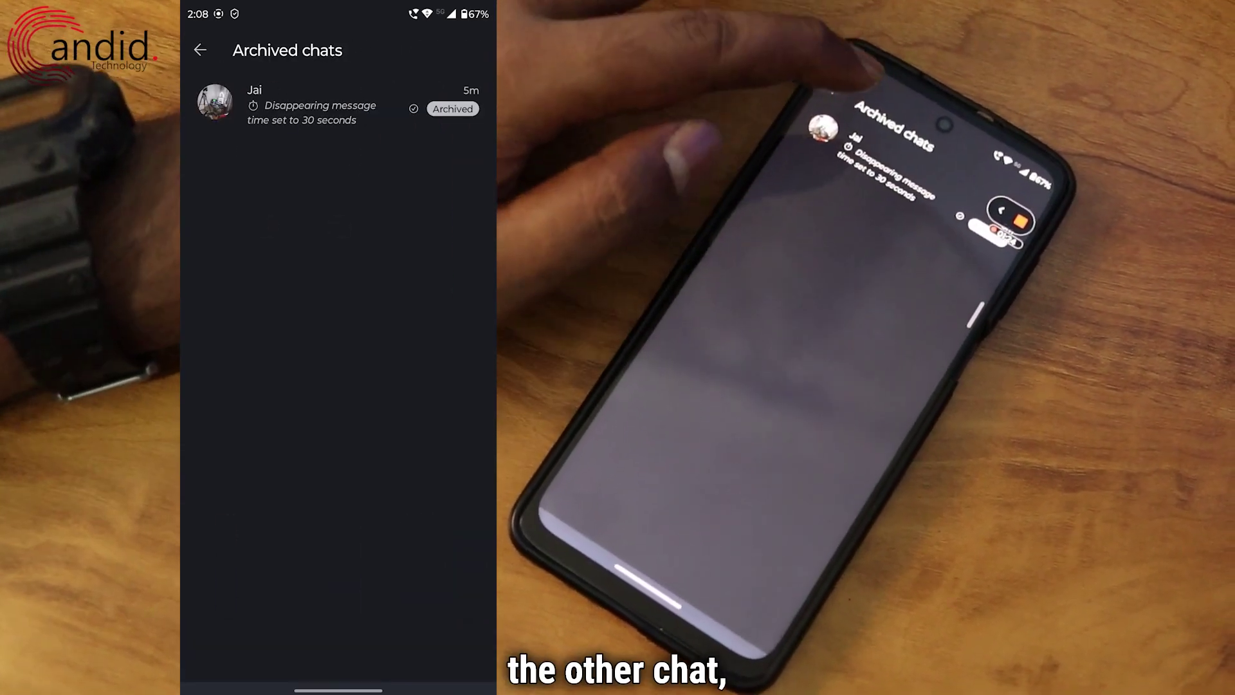
pyautogui.click(290, 112)
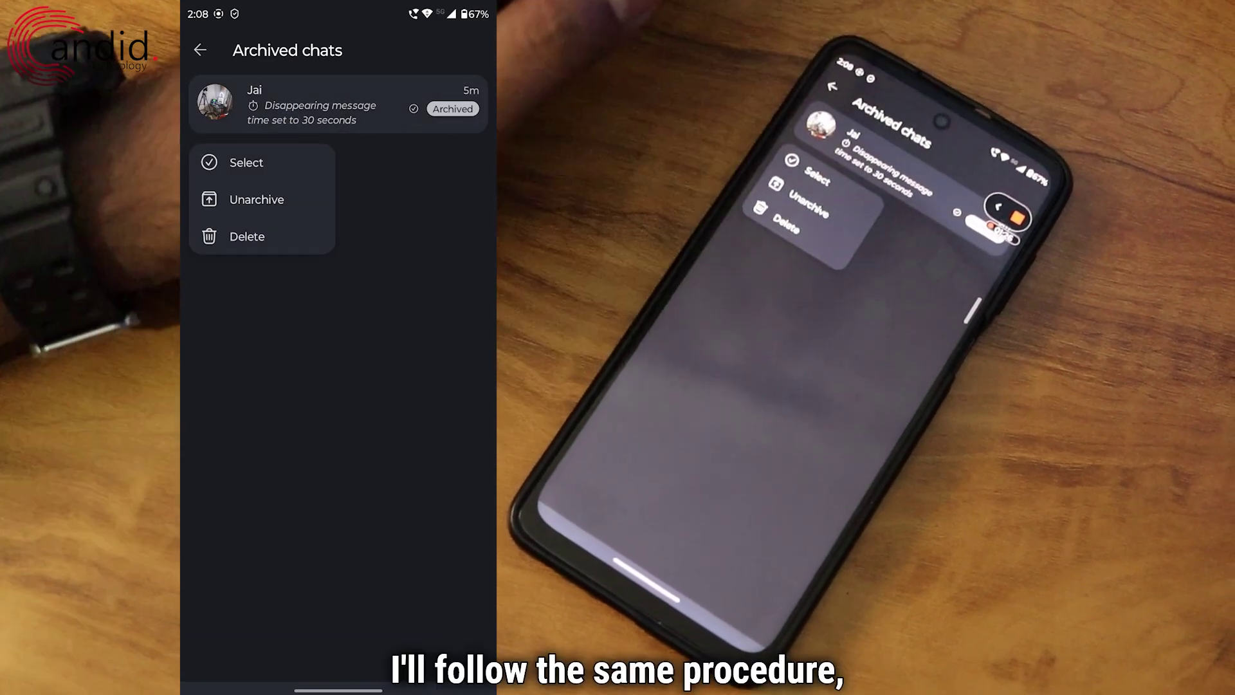
pyautogui.click(257, 199)
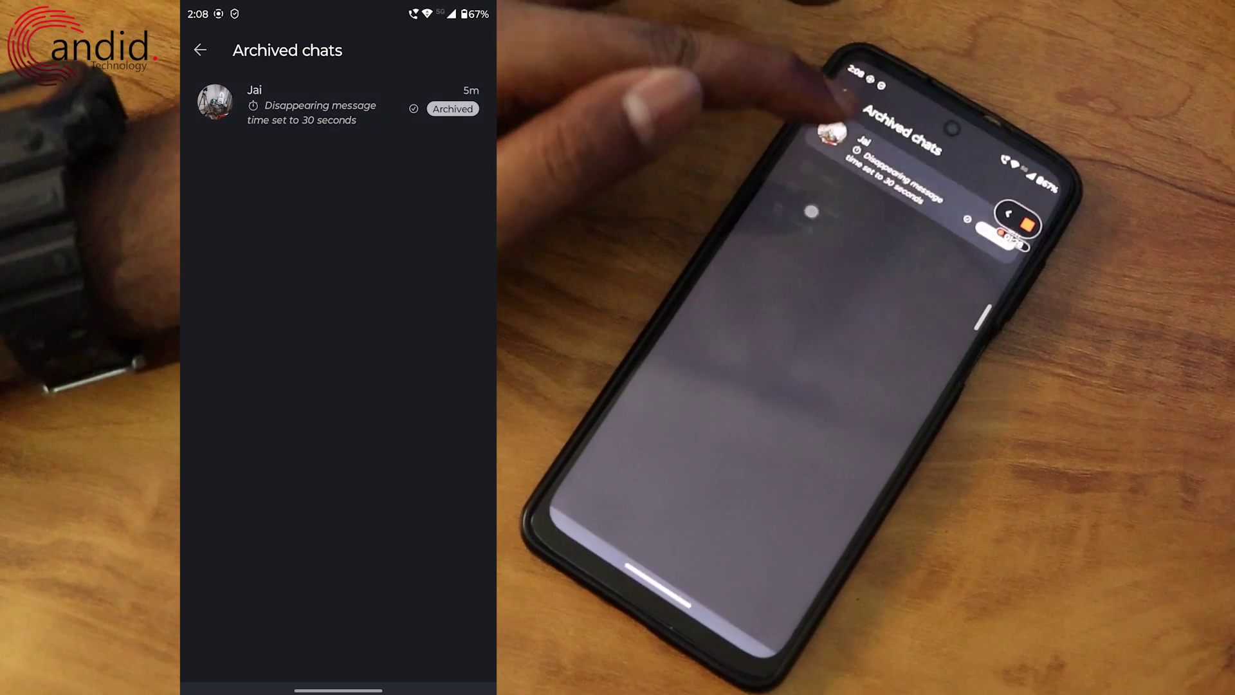
pyautogui.click(200, 51)
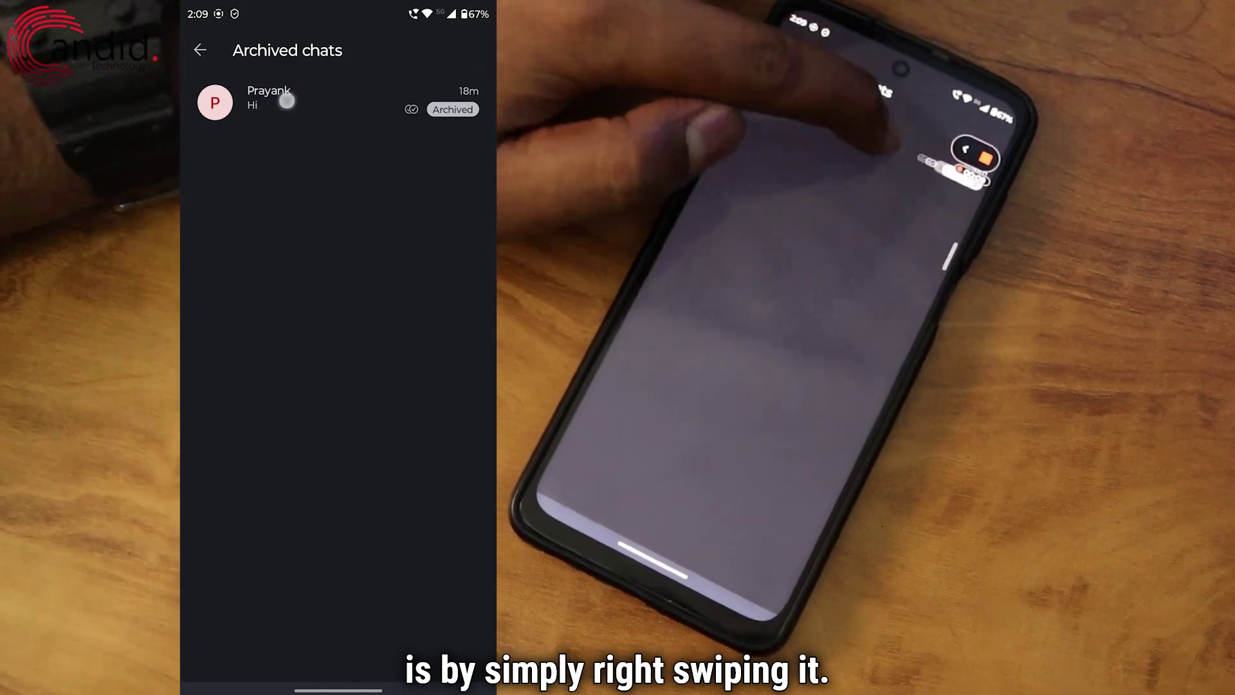
pyautogui.moveTo(275, 96); pyautogui.dragTo(463, 96)
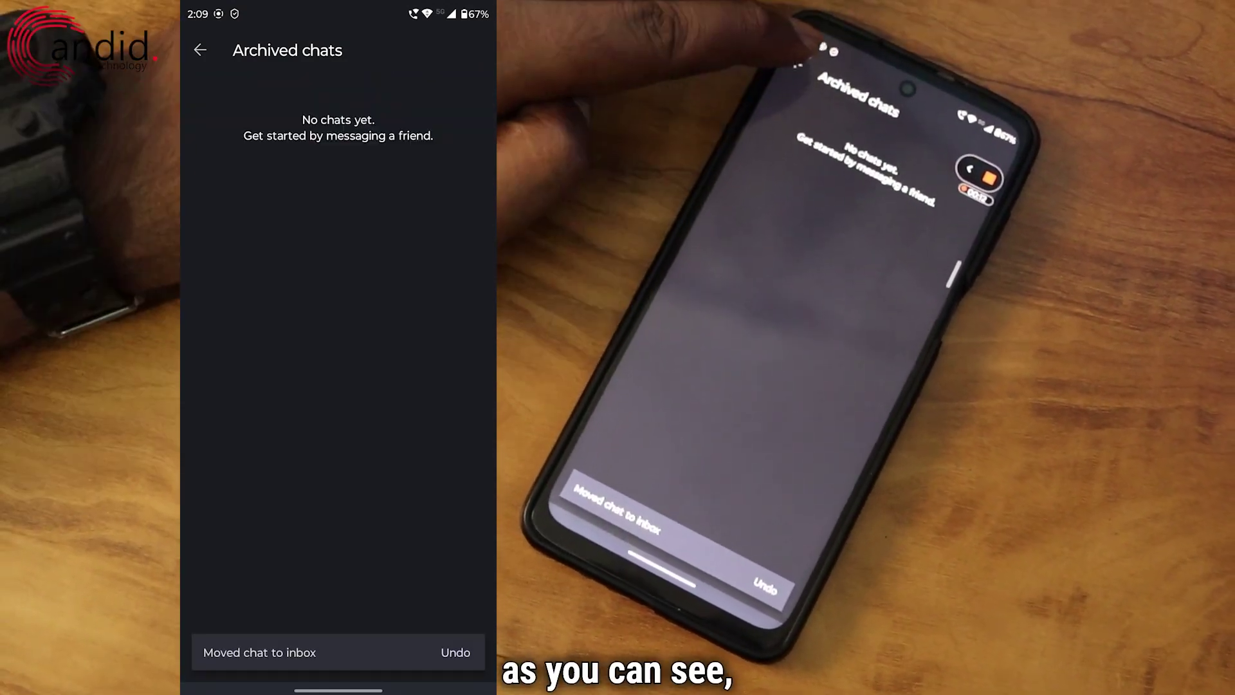
pyautogui.click(202, 50)
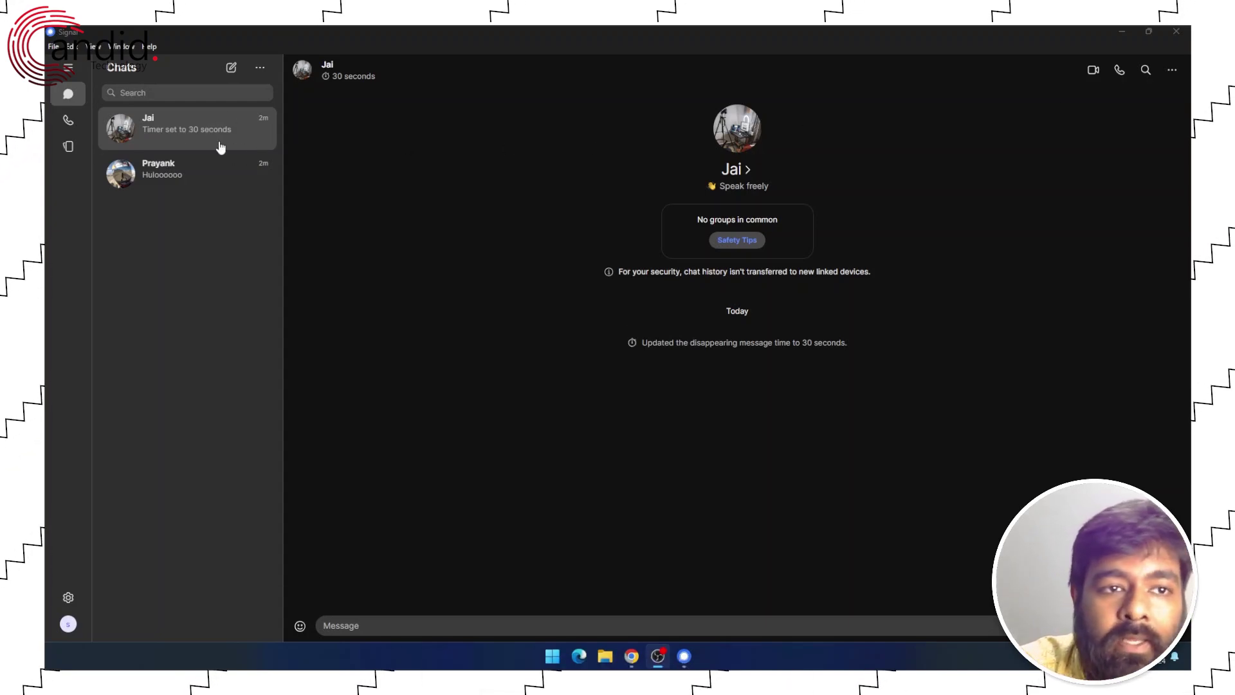
# Archive the open Jai chat on desktop from its header menu
pyautogui.click(1173, 72)
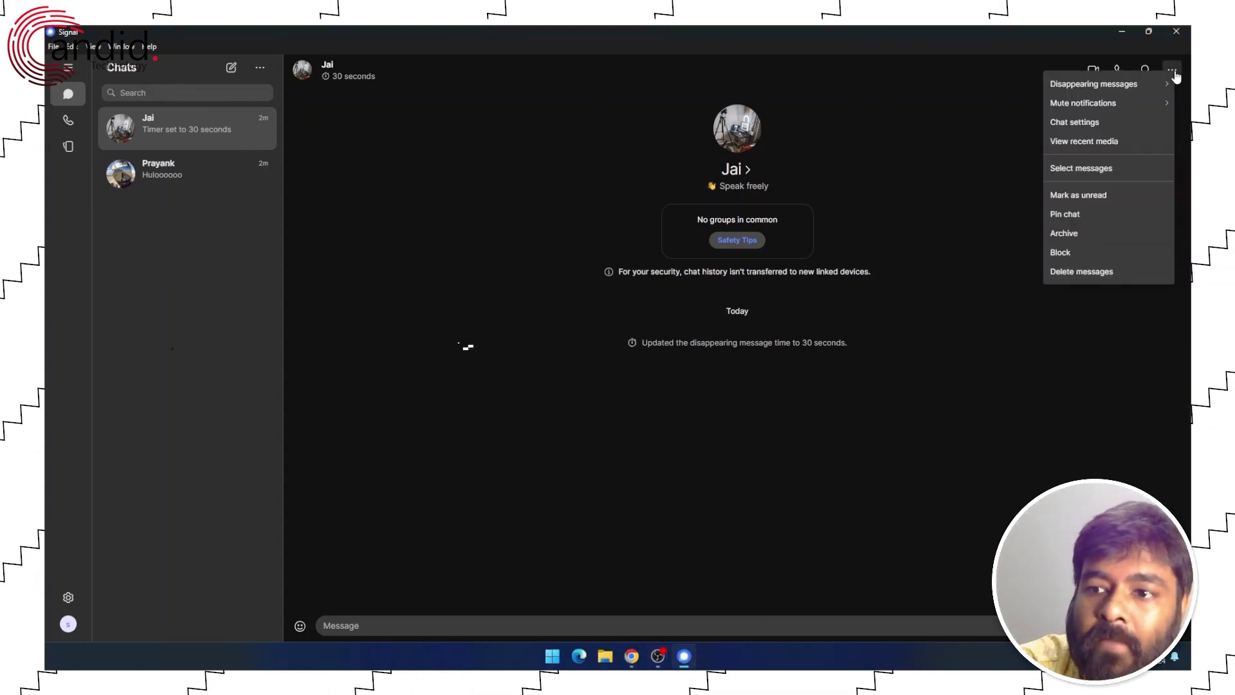
pyautogui.click(1056, 235)
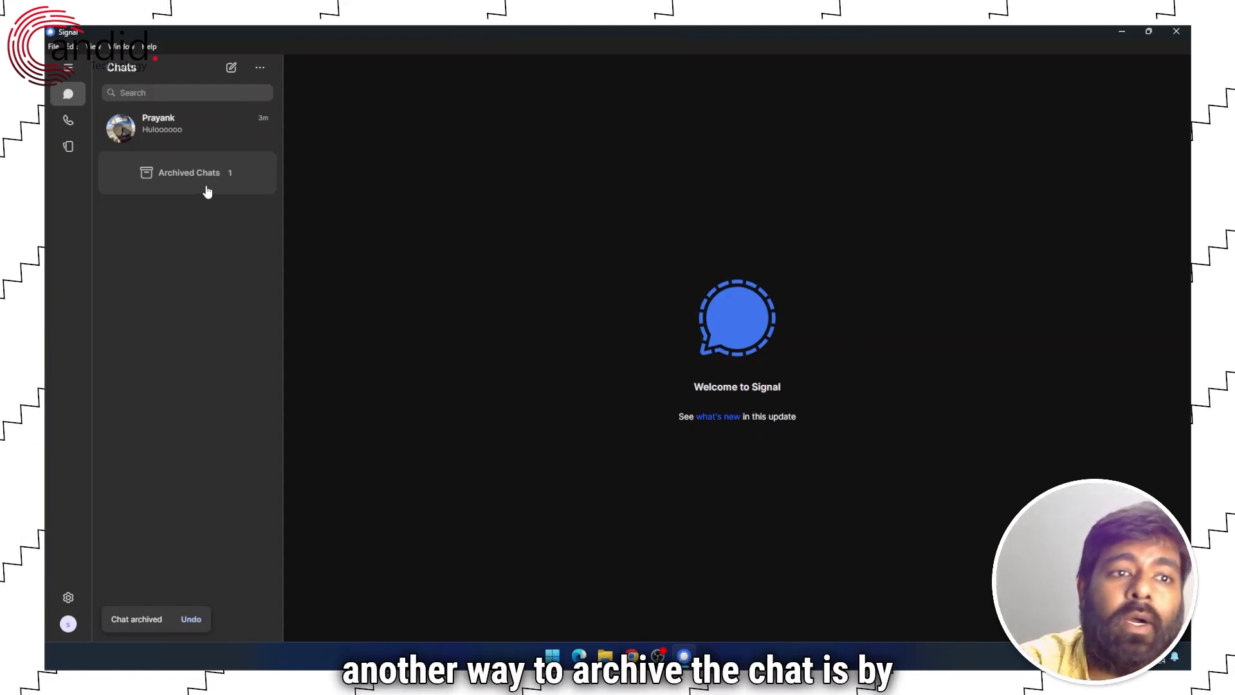
pyautogui.click(191, 132)
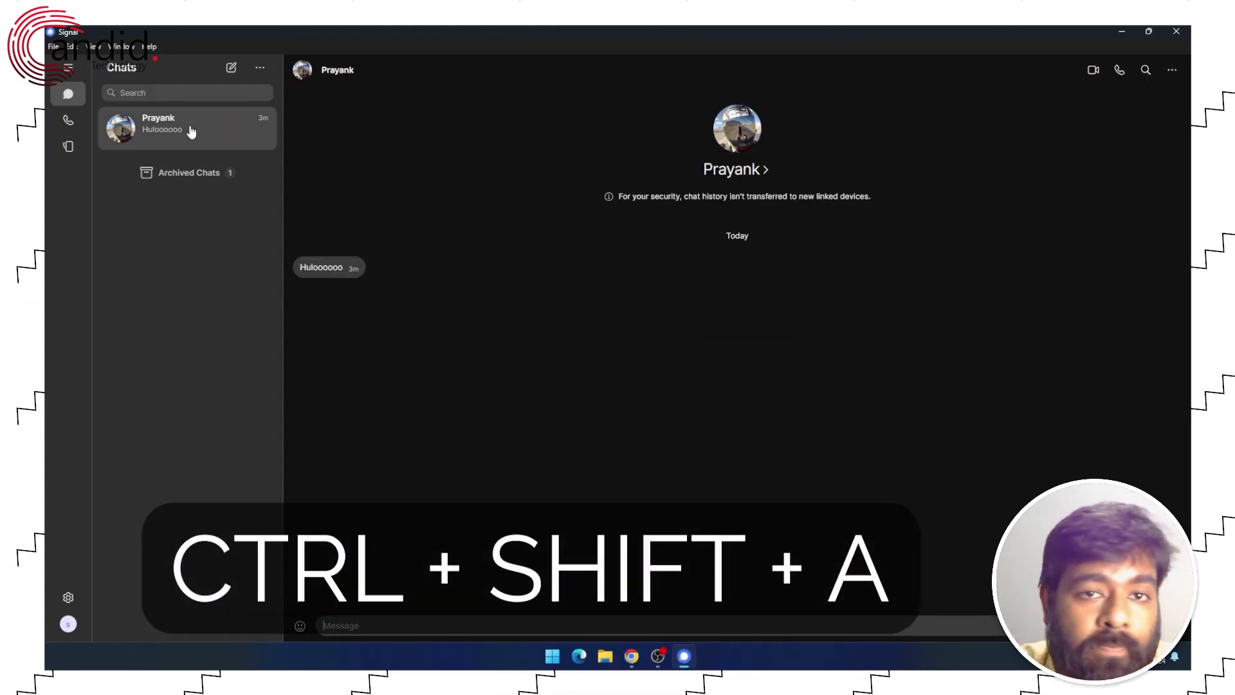
pyautogui.hotkey('ctrl', 'shift', 'a')
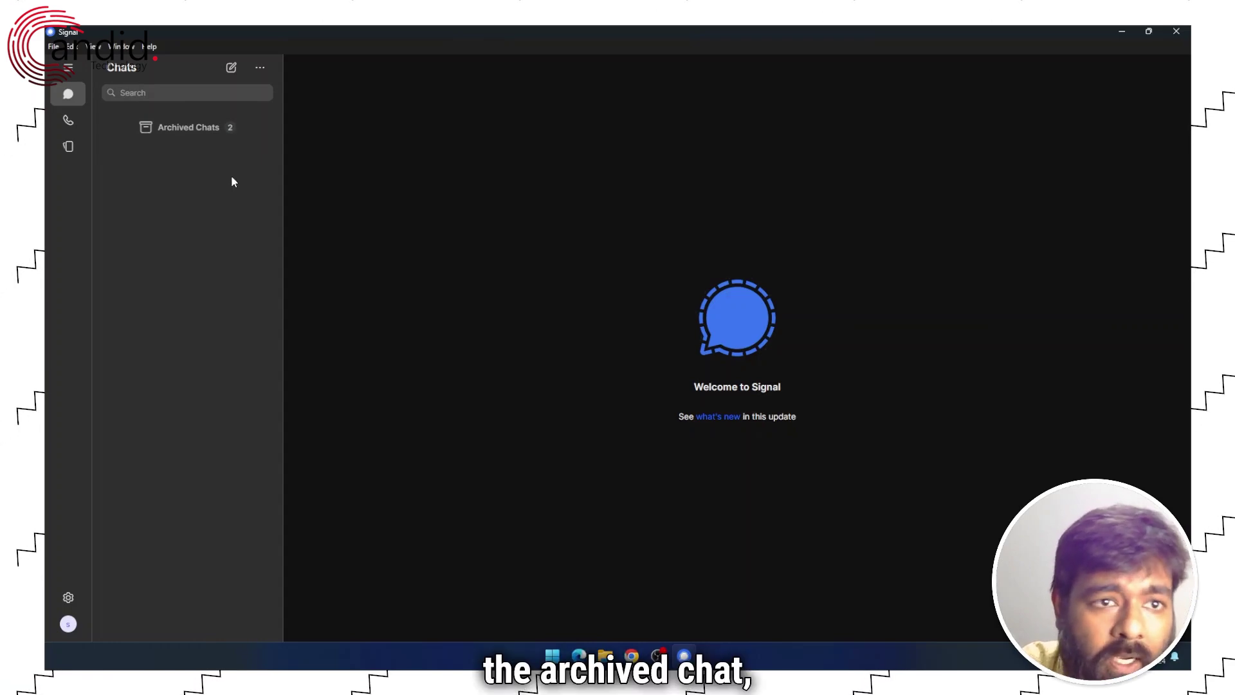
pyautogui.click(174, 135)
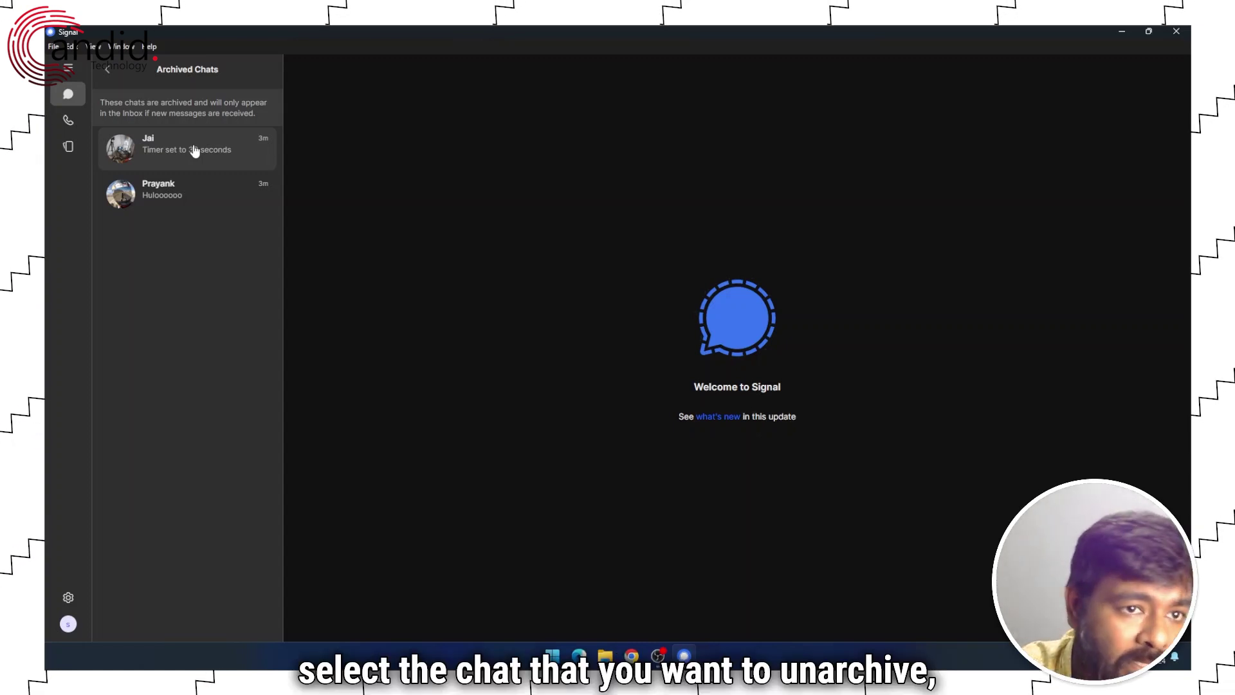
pyautogui.click(194, 152)
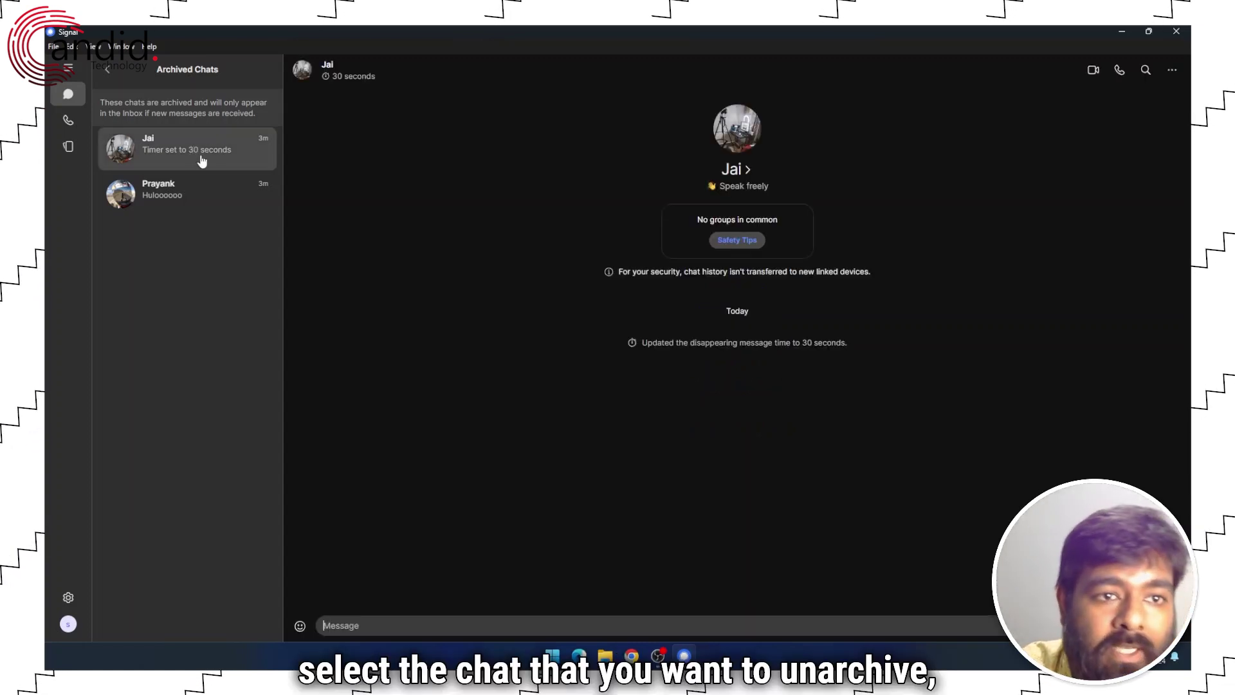
pyautogui.click(1171, 72)
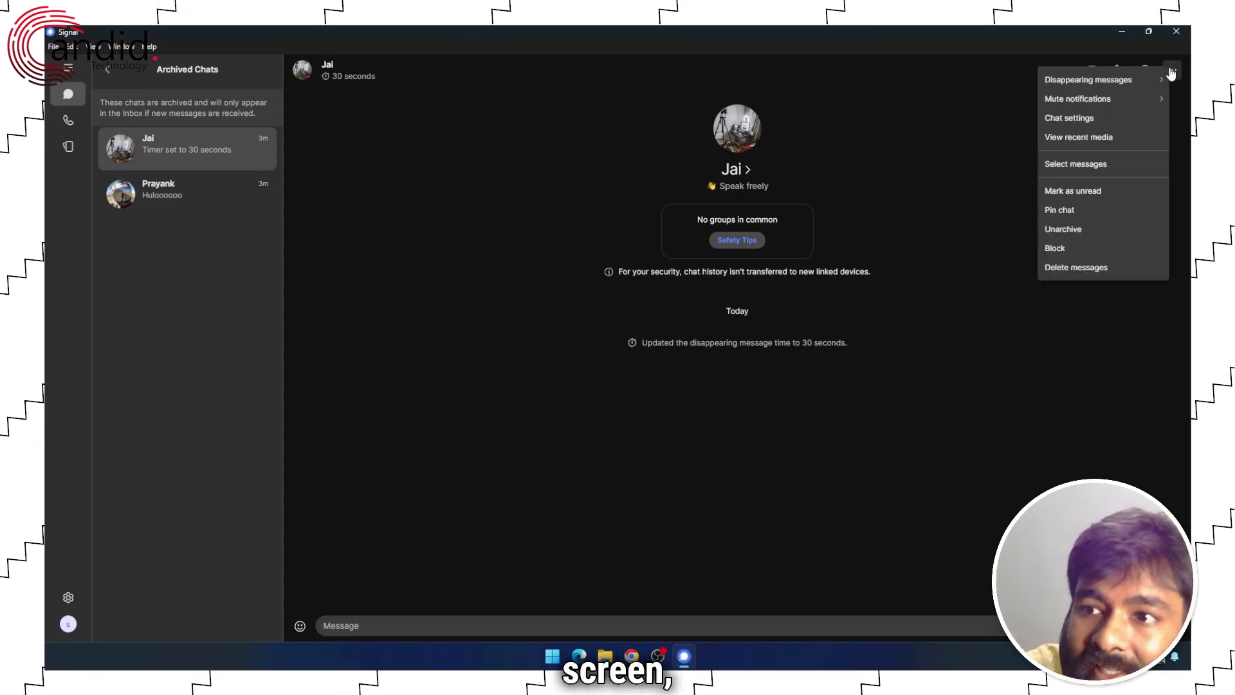
pyautogui.click(1059, 229)
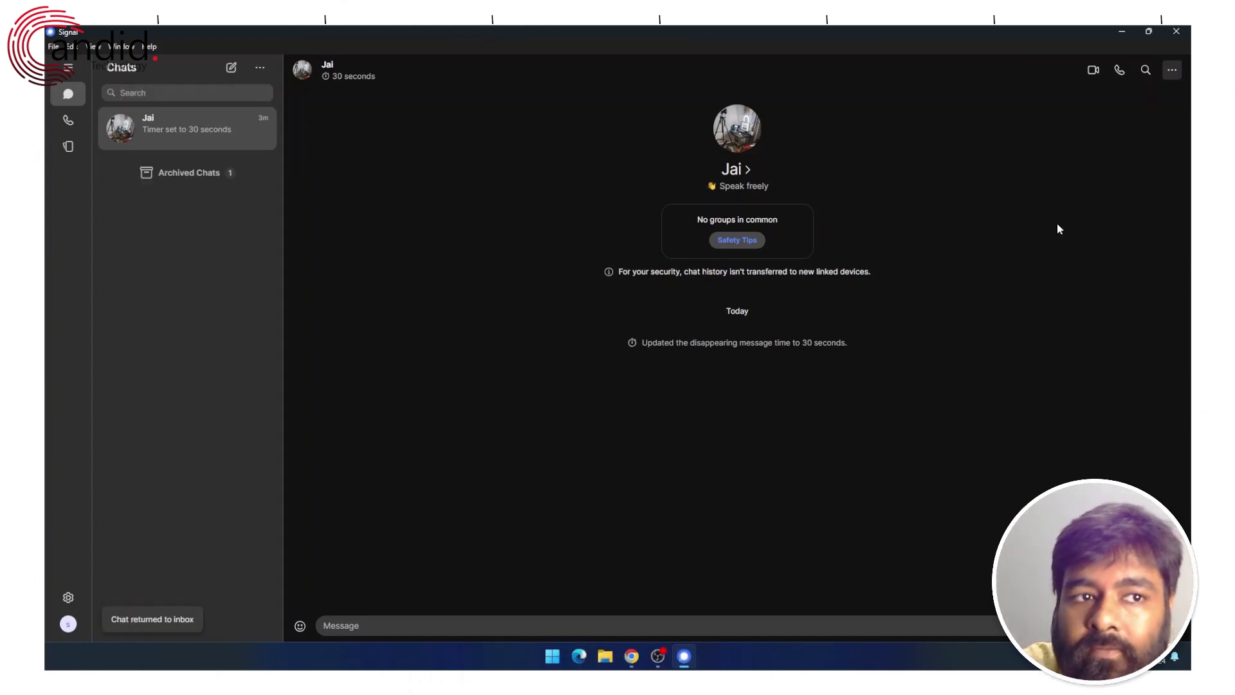
pyautogui.click(1173, 71)
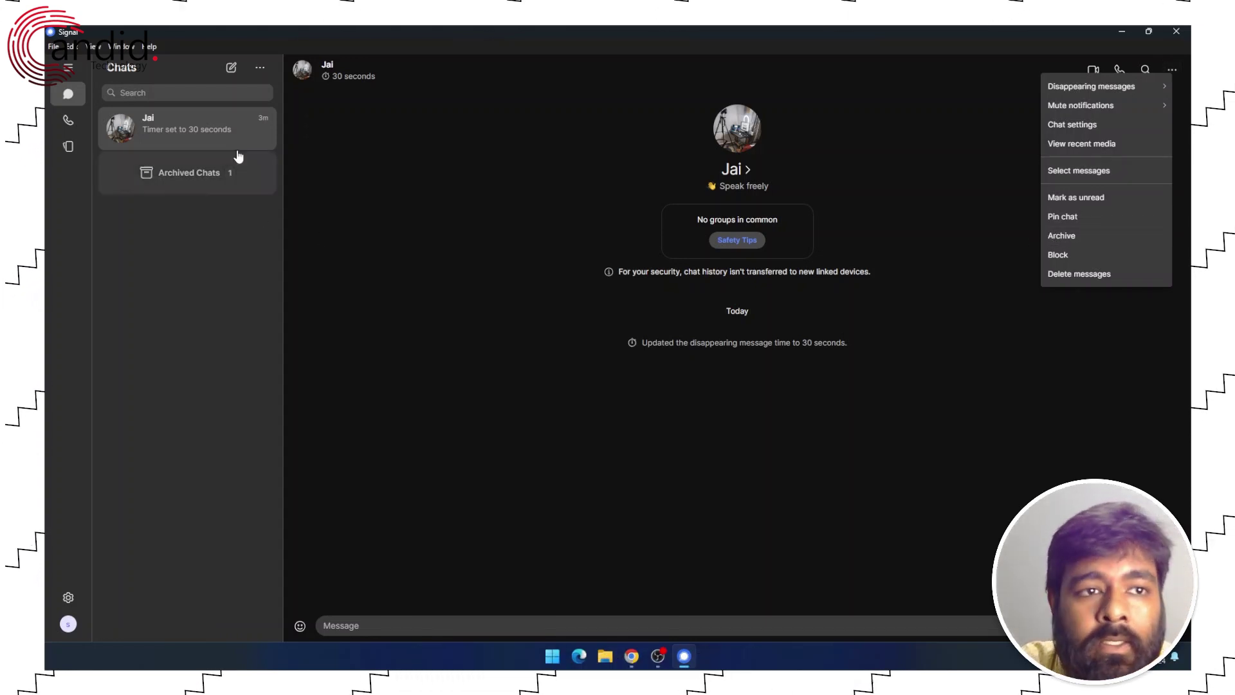
pyautogui.click(189, 172)
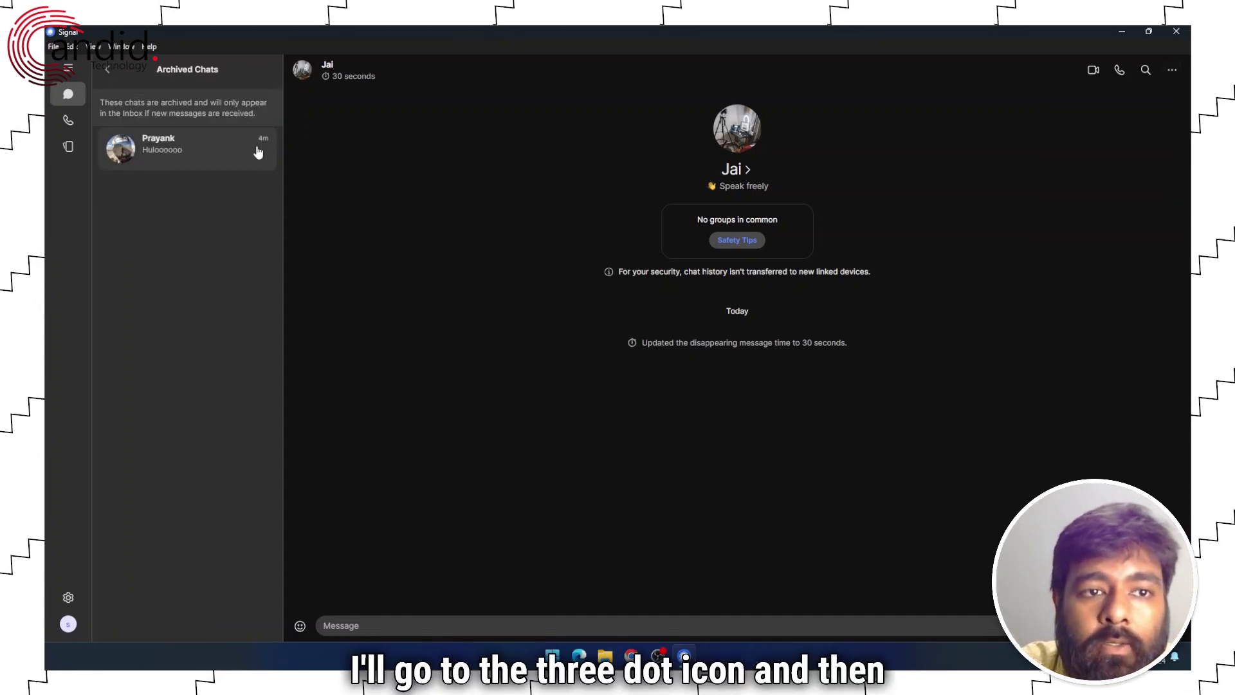
pyautogui.click(188, 145)
pyautogui.click(1172, 70)
pyautogui.click(1081, 236)
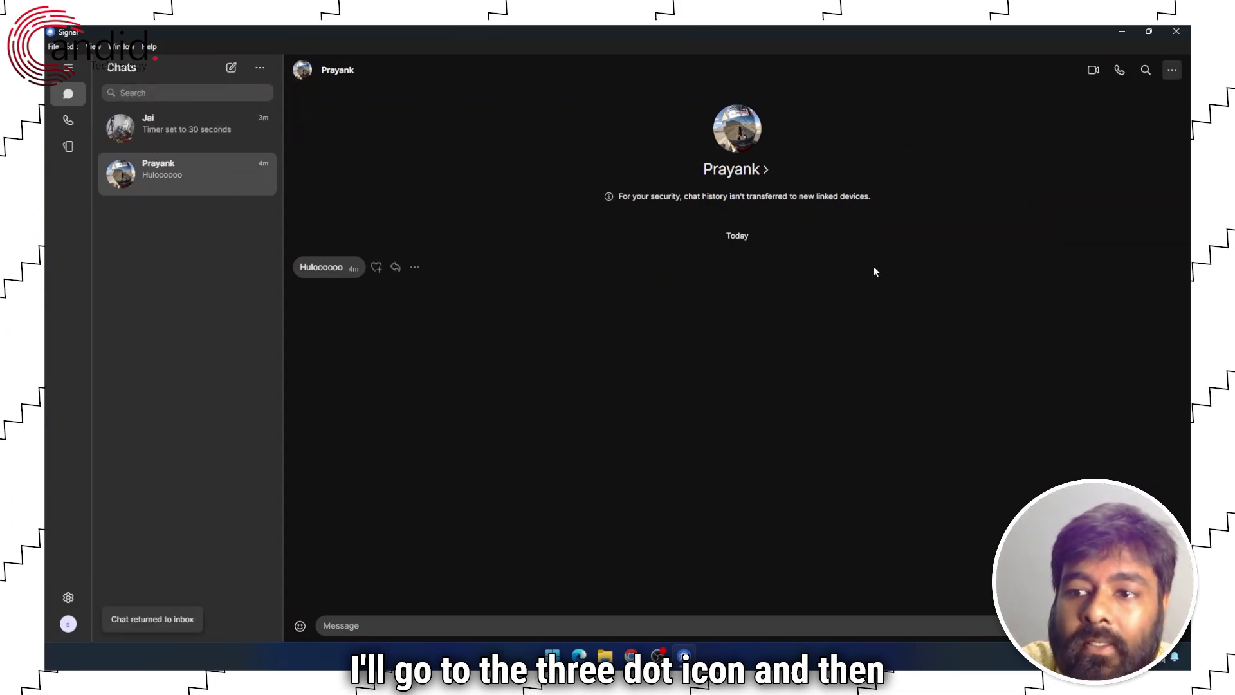